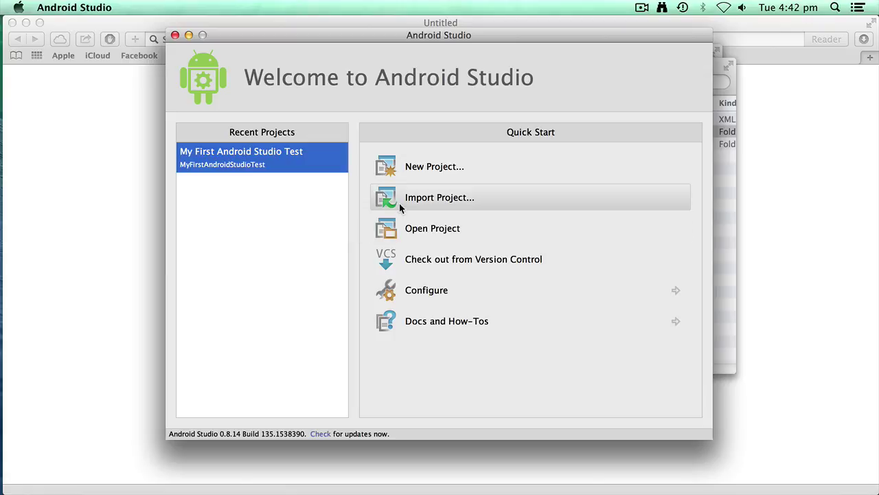
# Start importing the Eclipse project from the folder /Users/dev/Developer/workspace/Calculator
pyautogui.click(400, 198)
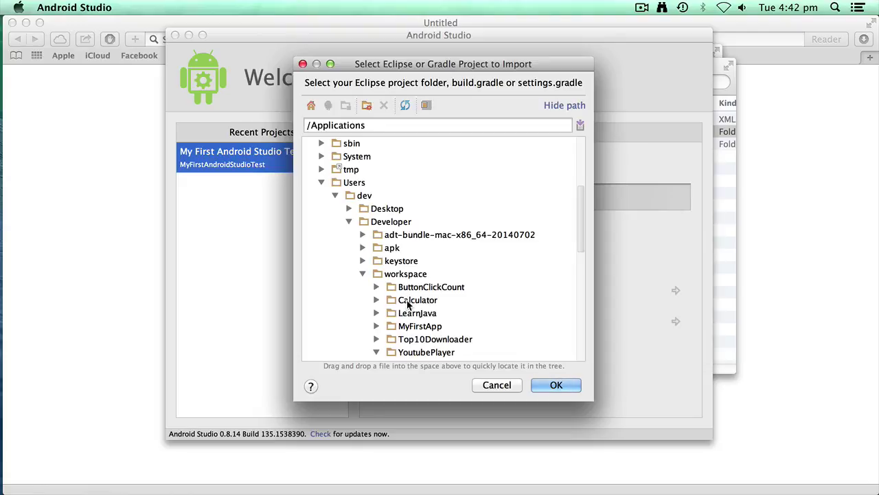
pyautogui.click(405, 300)
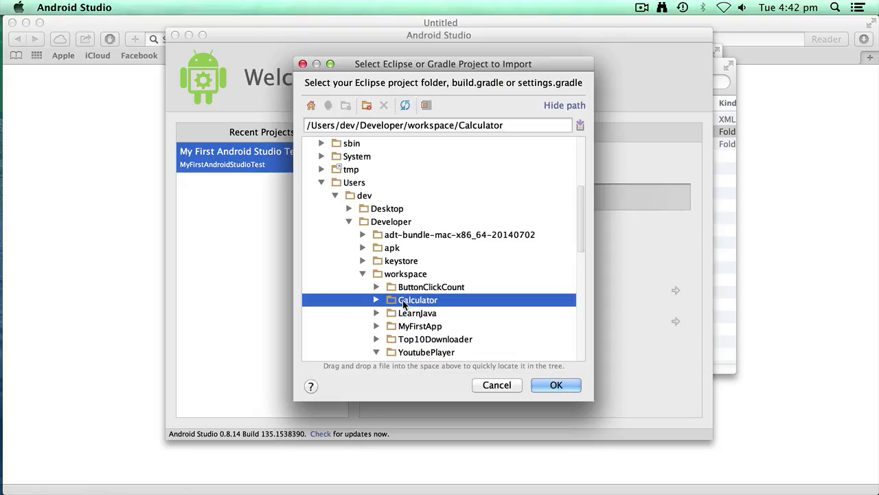
pyautogui.click(556, 385)
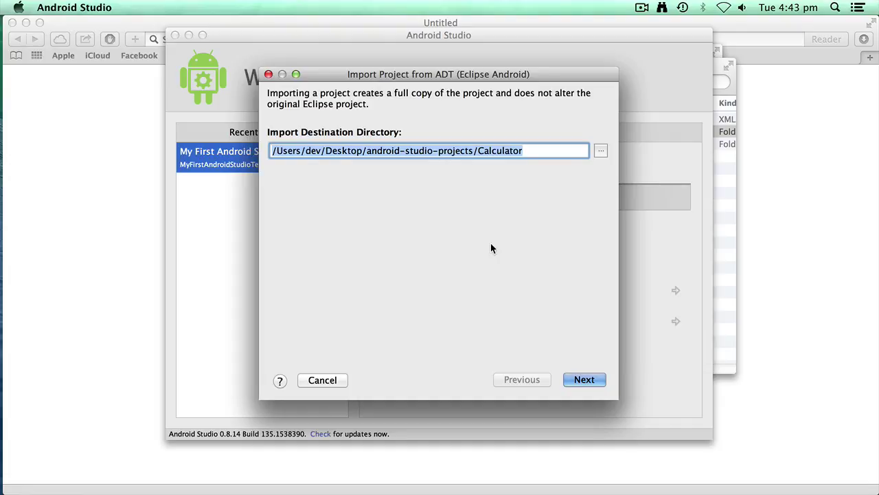
# Keep the proposed import destination directory and the default options for replacing jars and library sources and creating Gradle-style module names
pyautogui.click(574, 379)
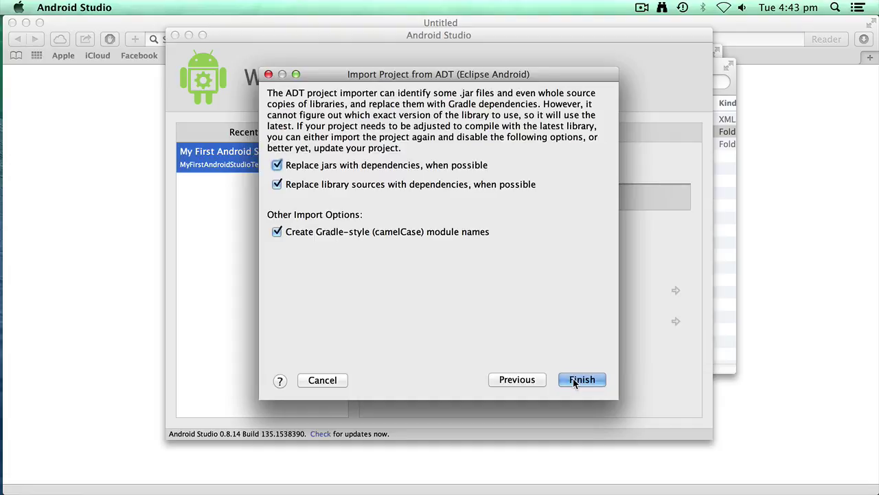
pyautogui.click(575, 379)
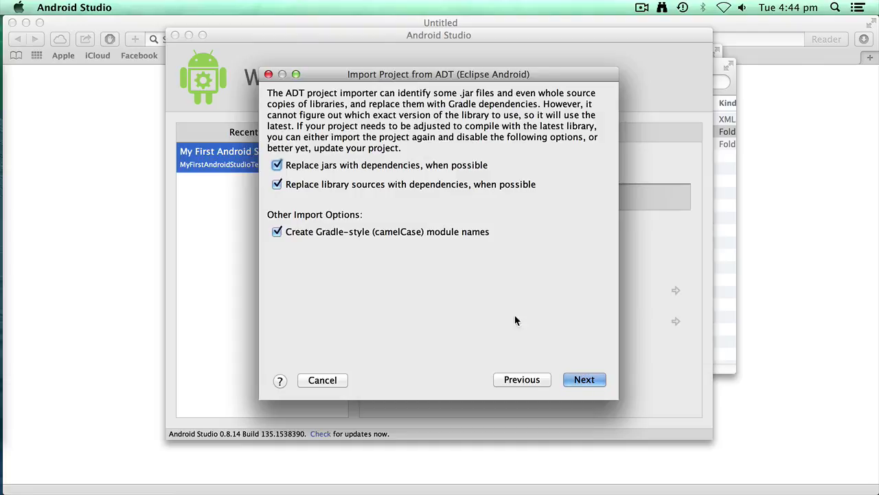
pyautogui.click(585, 380)
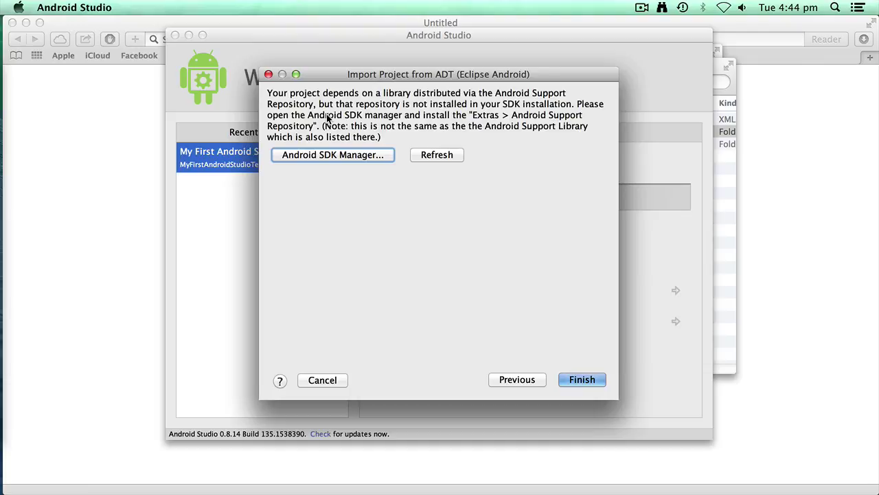
# Install the Android Support Repository from Extras with the Android SDK Manager, accepting its license, and close the manager
pyautogui.click(316, 156)
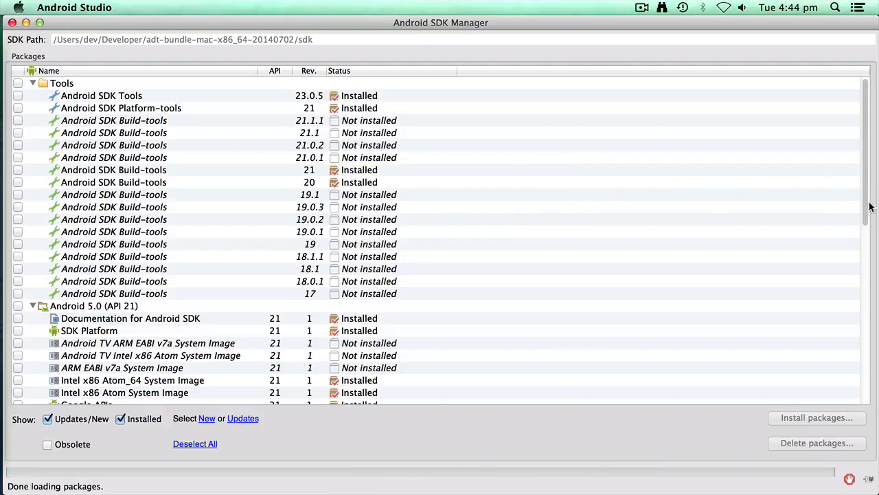
pyautogui.moveTo(867, 206); pyautogui.dragTo(857, 390)
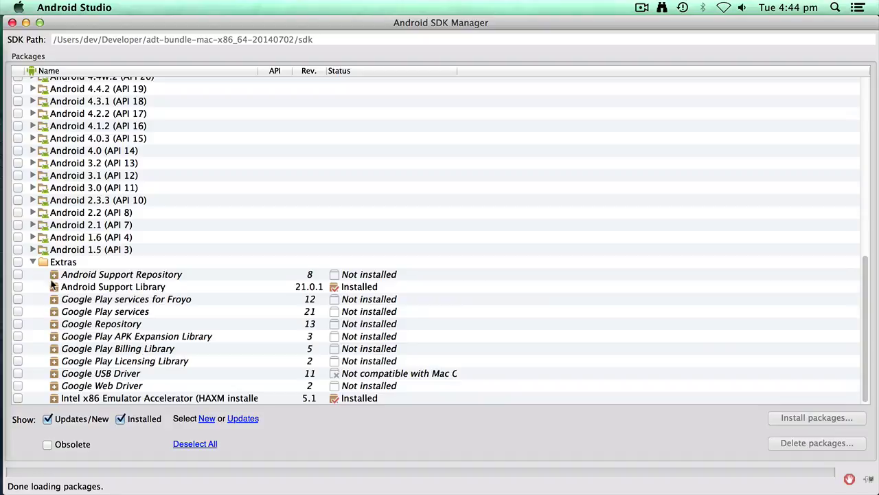
pyautogui.click(18, 274)
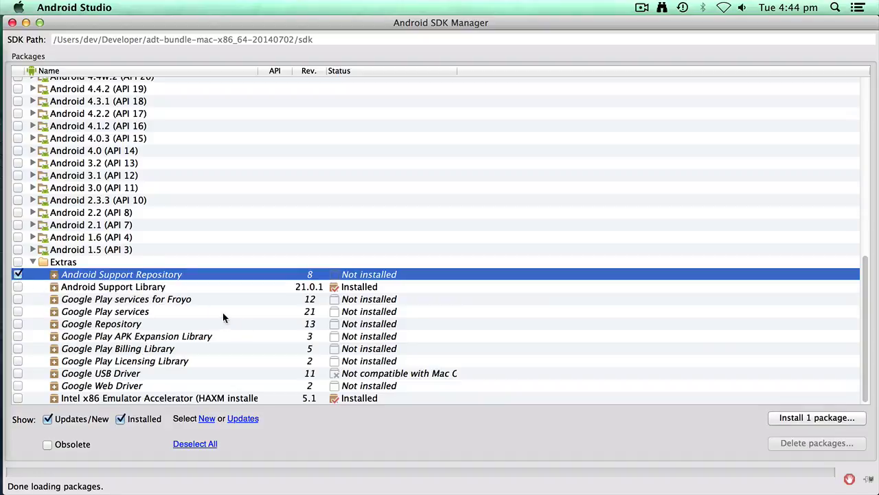
pyautogui.click(778, 418)
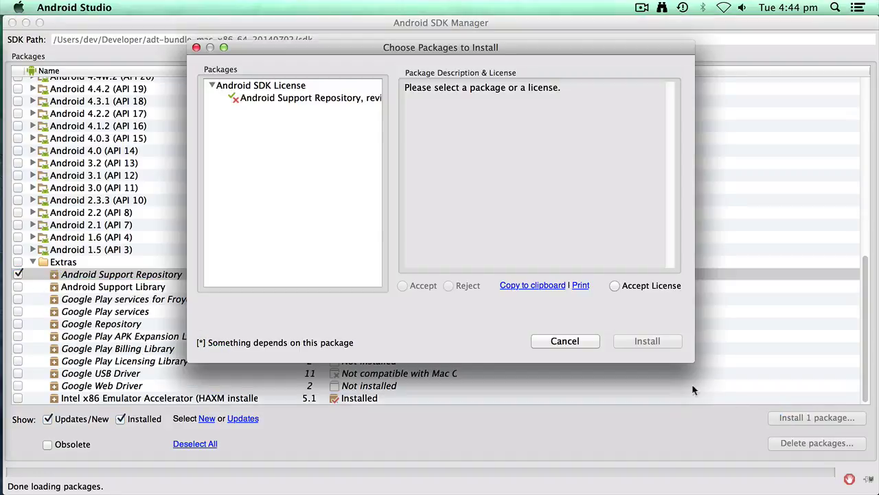
pyautogui.click(351, 101)
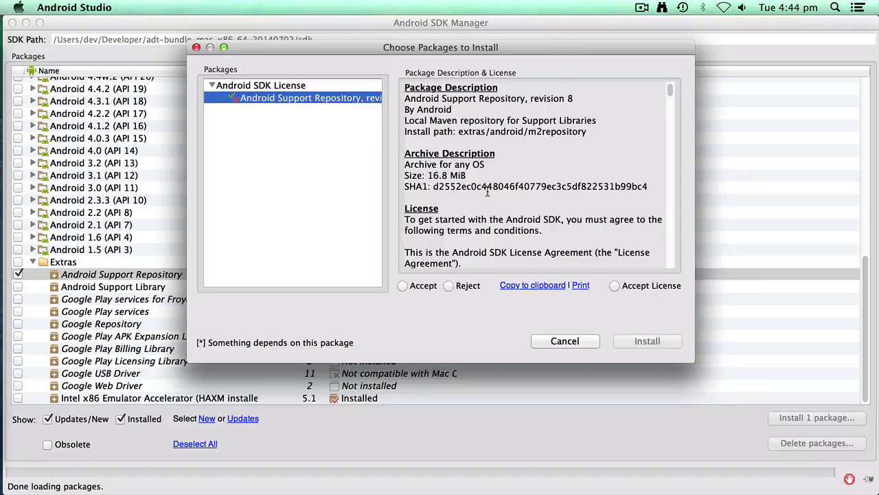
pyautogui.click(616, 285)
pyautogui.click(647, 341)
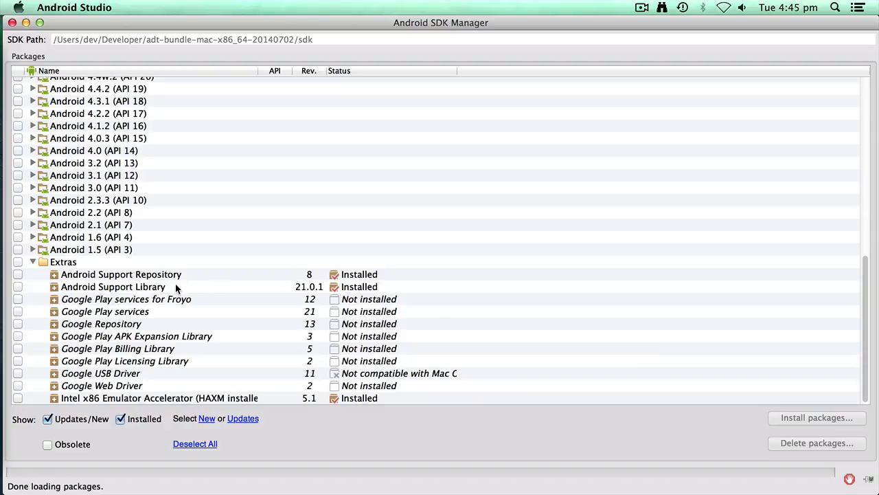
pyautogui.click(12, 23)
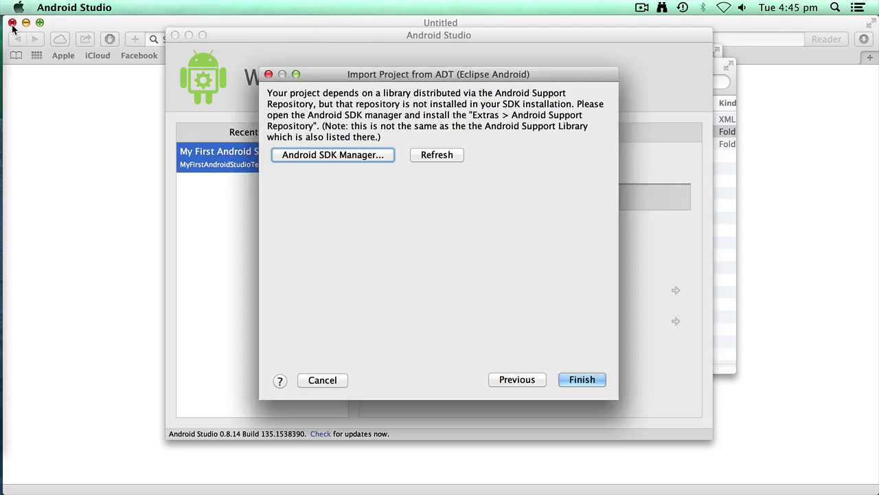
# Finish the Calculator import, dismiss the IDE error notification and decline sending usage statistics to Google
pyautogui.click(575, 380)
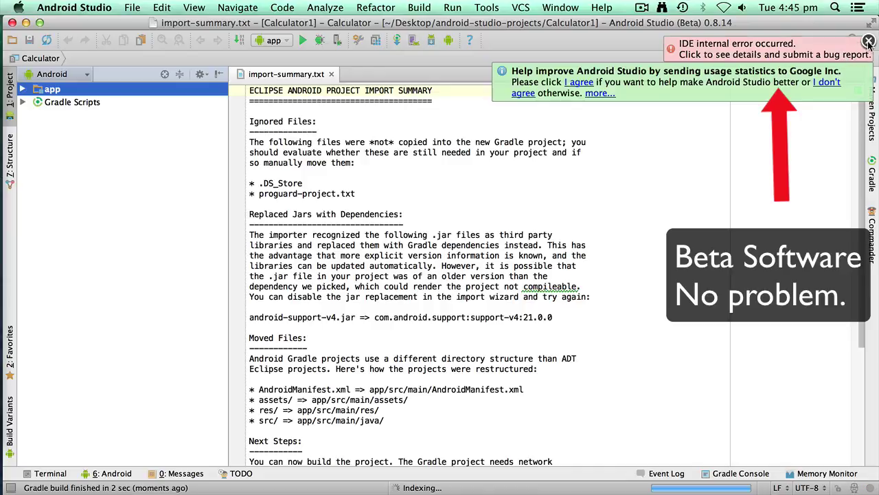
pyautogui.click(869, 41)
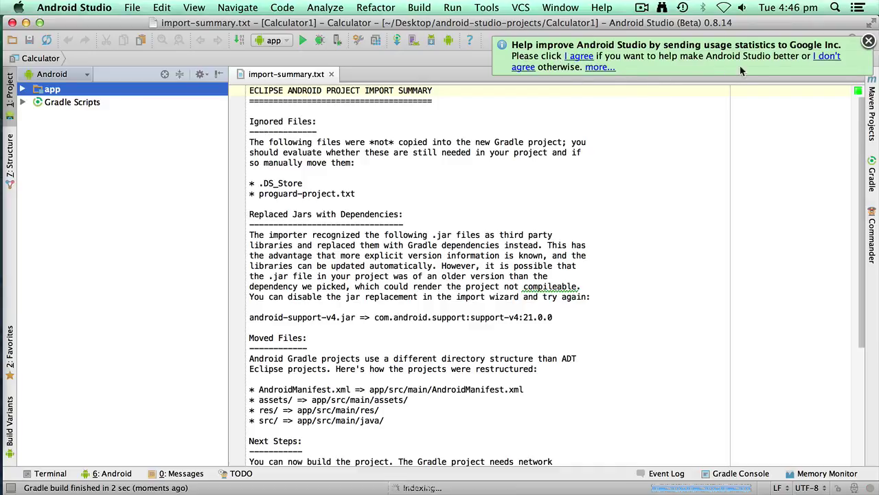
pyautogui.click(522, 67)
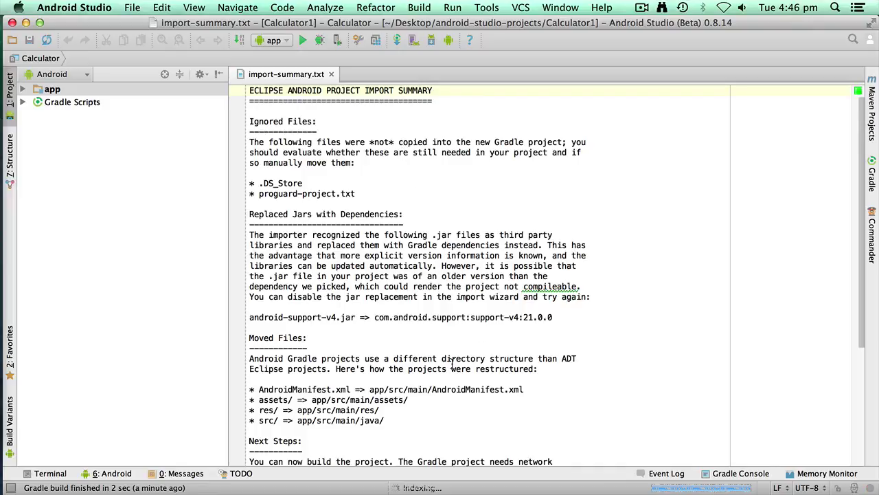
# Read the rest of the import summary and open AndroidManifest.xml from the app's manifests folder
pyautogui.scroll(-6, 460, 378)
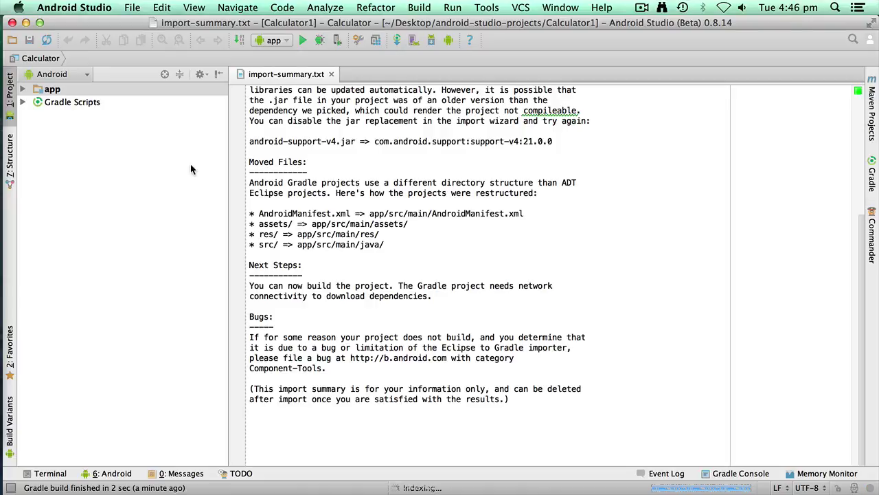
pyautogui.click(22, 90)
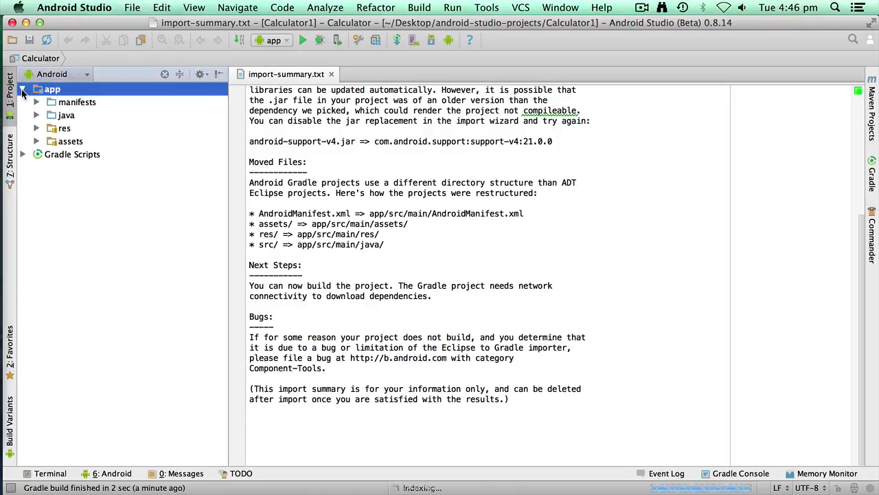
pyautogui.click(37, 102)
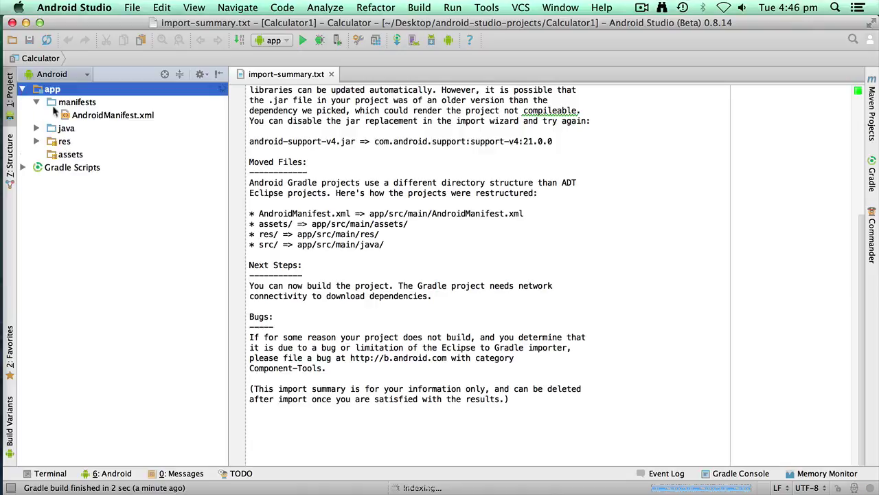
pyautogui.doubleClick(109, 119)
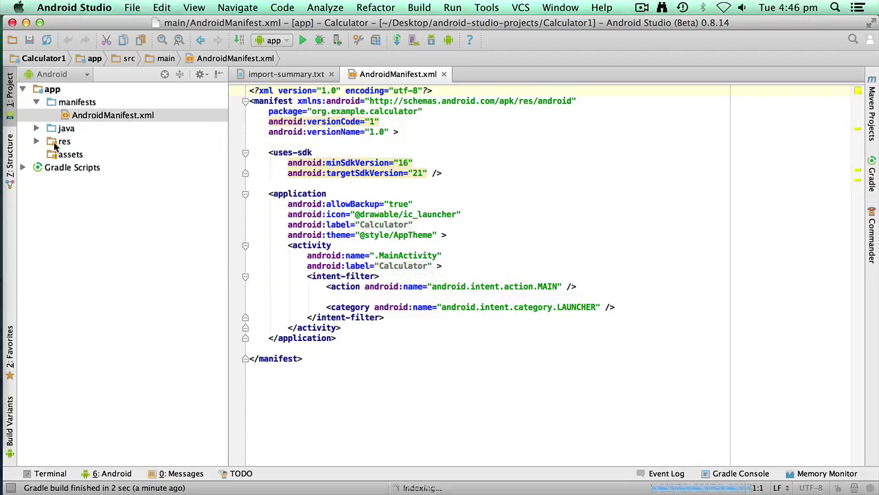
# Open MainActivity from the org.example.calculator package and look through its code
pyautogui.click(38, 130)
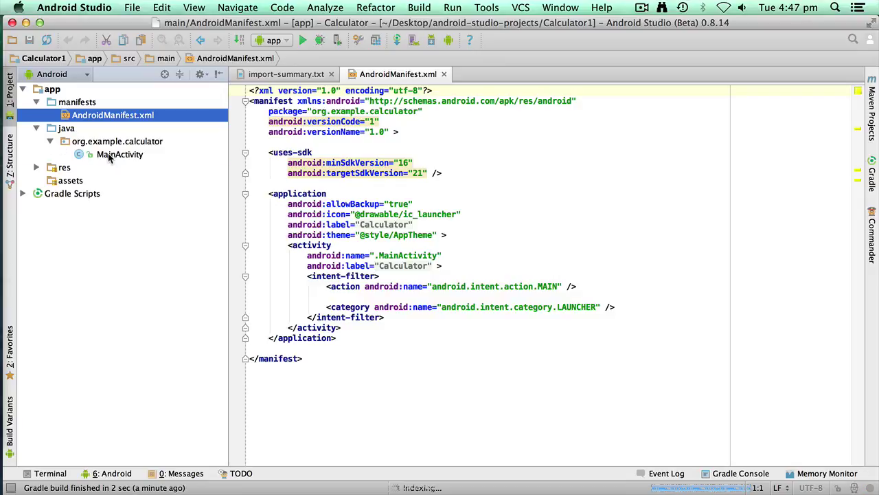
pyautogui.doubleClick(109, 156)
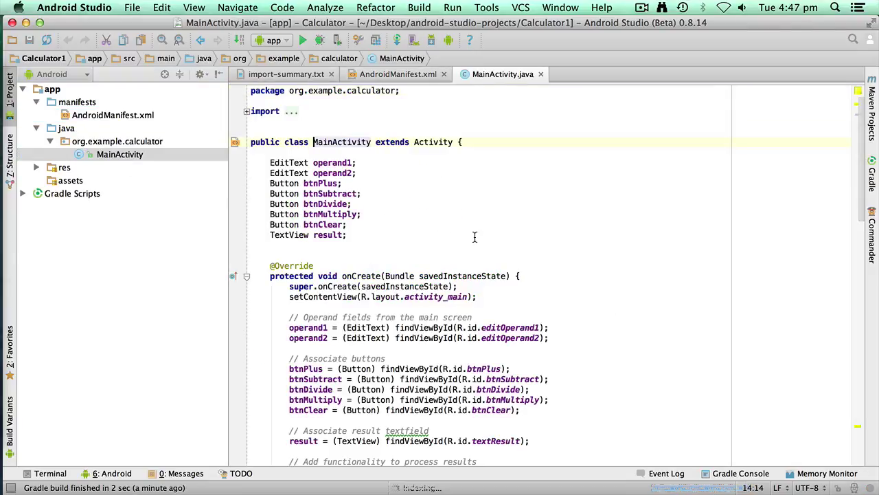
pyautogui.scroll(-5, 474, 237)
pyautogui.scroll(-6, 474, 237)
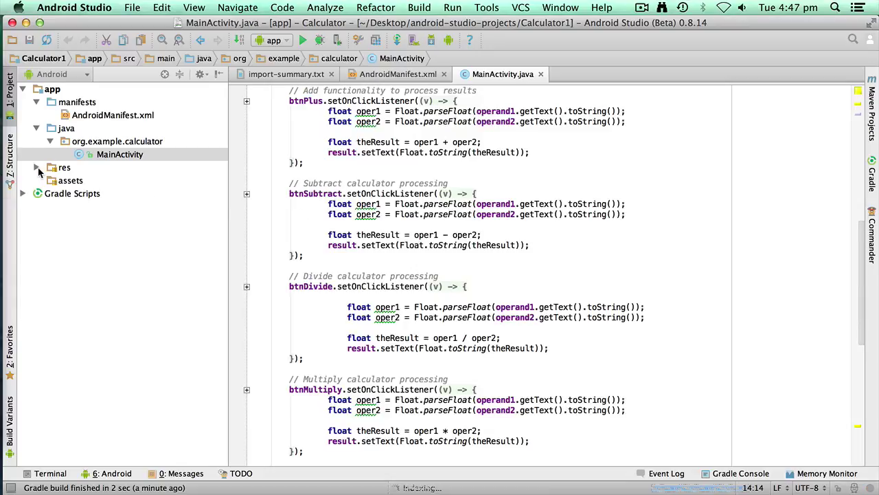
# Open the activity_main.xml layout from the res folder and the app module's build.gradle from Gradle Scripts
pyautogui.click(37, 168)
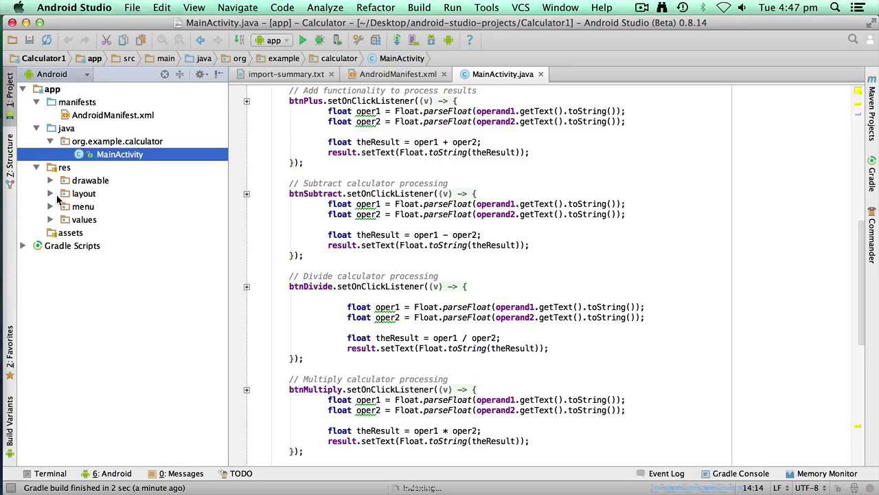
pyautogui.click(49, 193)
pyautogui.doubleClick(114, 206)
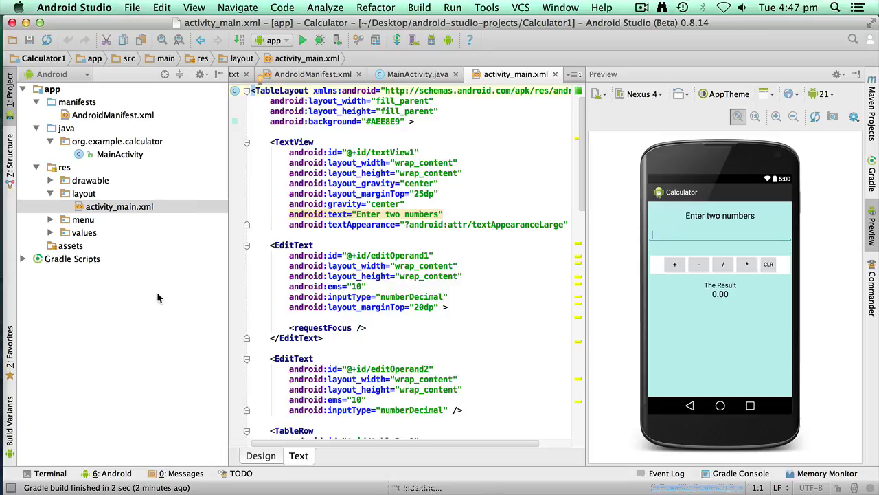
pyautogui.click(22, 259)
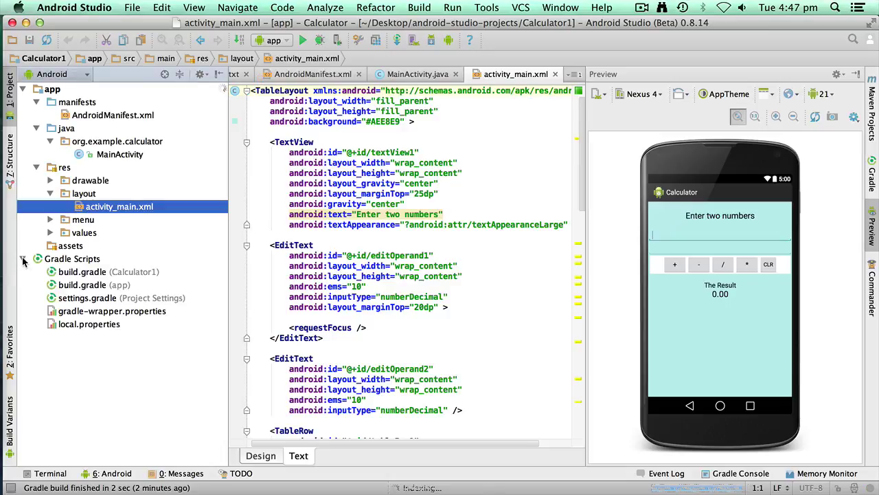
pyautogui.doubleClick(83, 284)
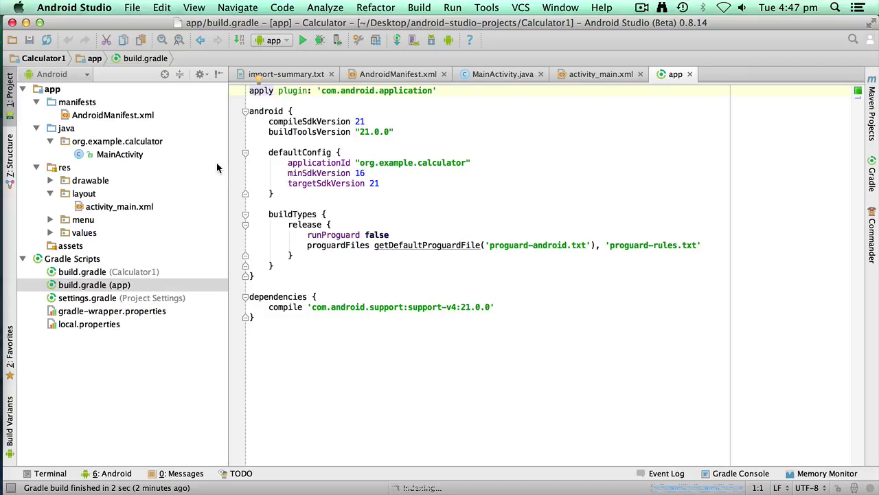
# Run the app on the connected ASUS Nexus 7 device, with the Gradle Console shown during the build
pyautogui.click(302, 43)
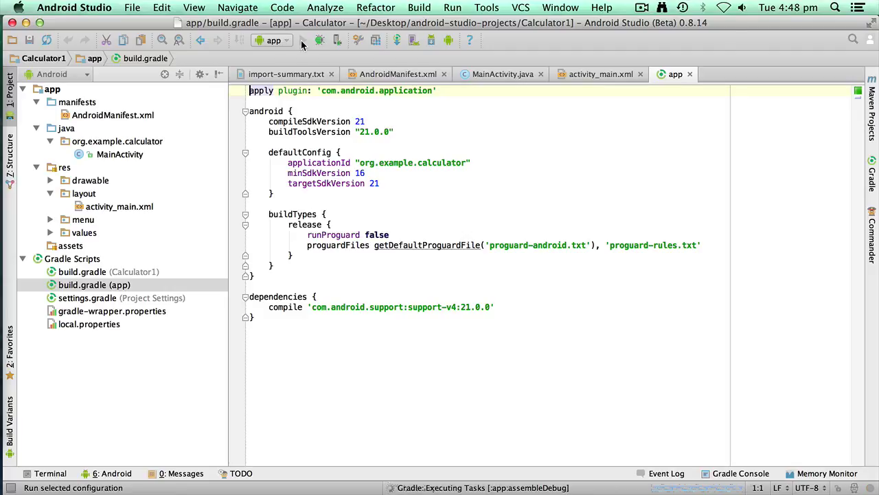
pyautogui.click(739, 474)
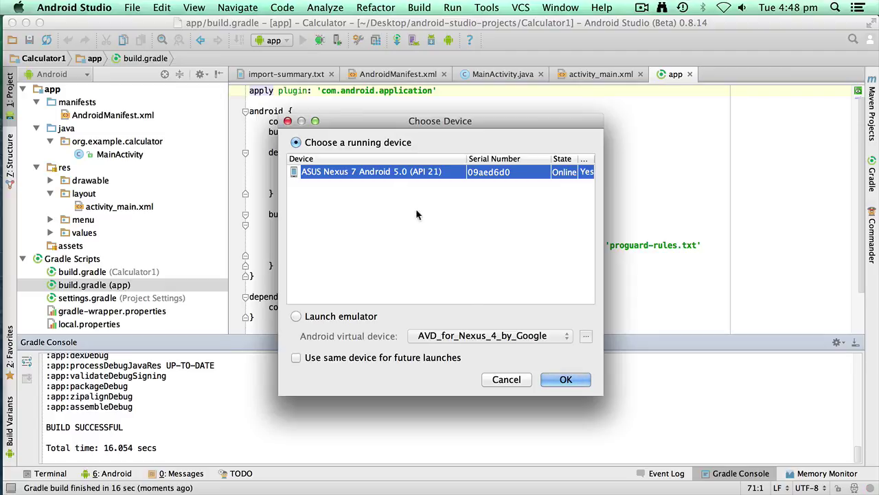
pyautogui.click(556, 378)
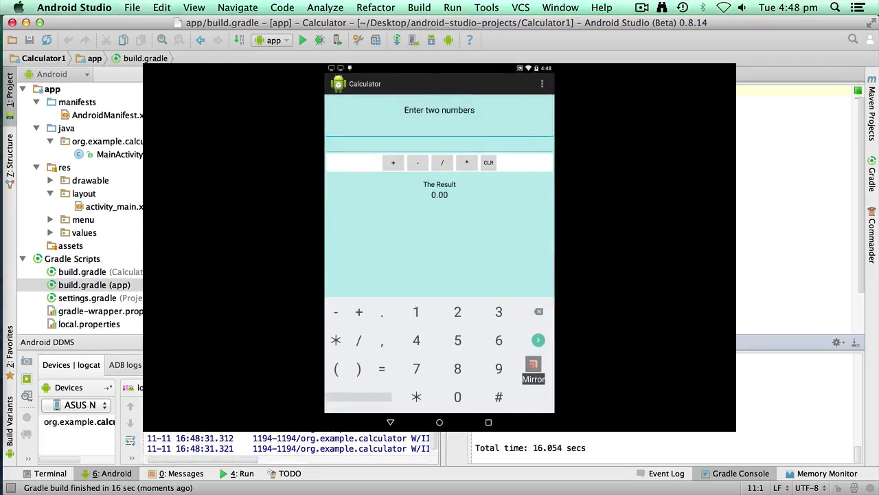
# Test the calculator app on the device by adding 12 and 85
pyautogui.write('12')
pyautogui.press('Tab')
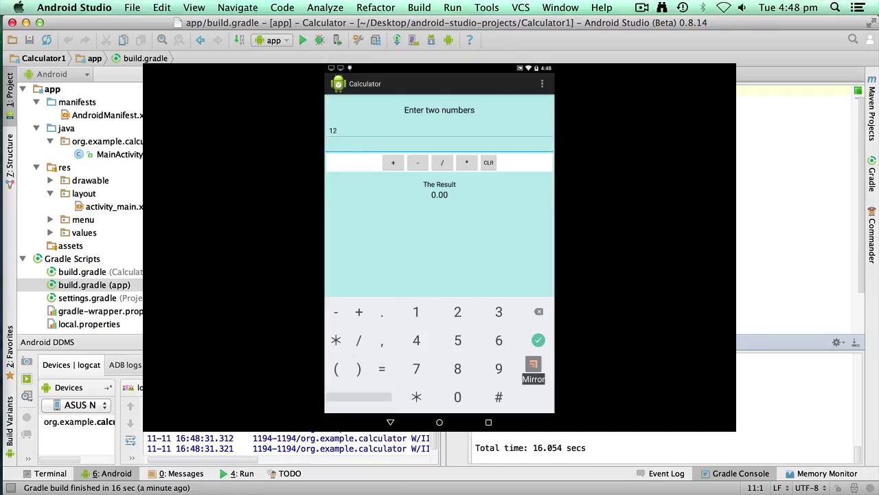
pyautogui.write('85')
pyautogui.click(393, 162)
# Close the imported Calculator project and return to the welcome window
pyautogui.click(132, 8)
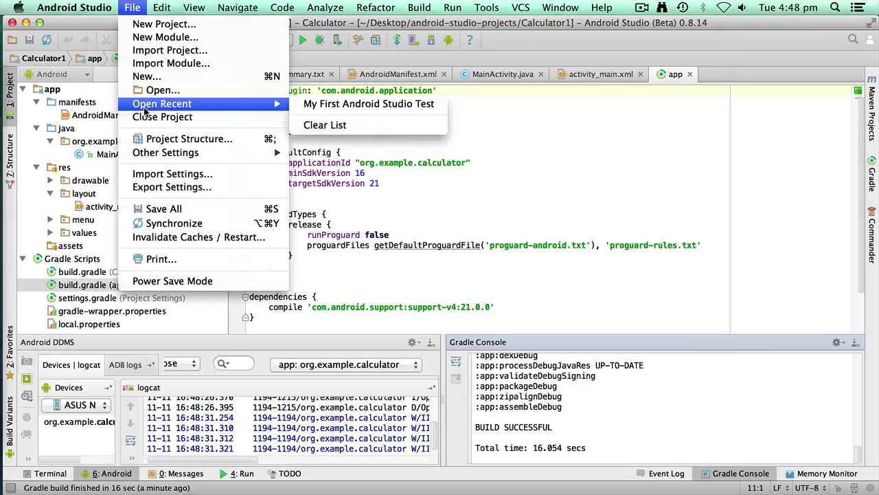
pyautogui.click(147, 116)
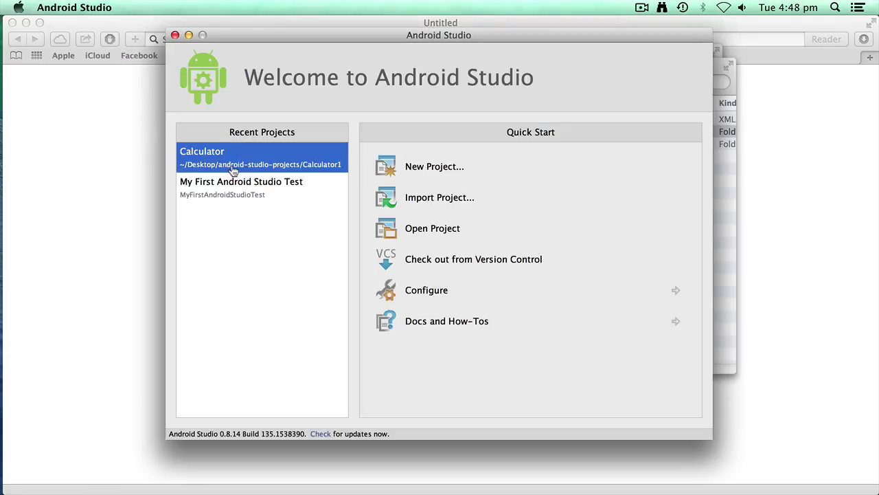